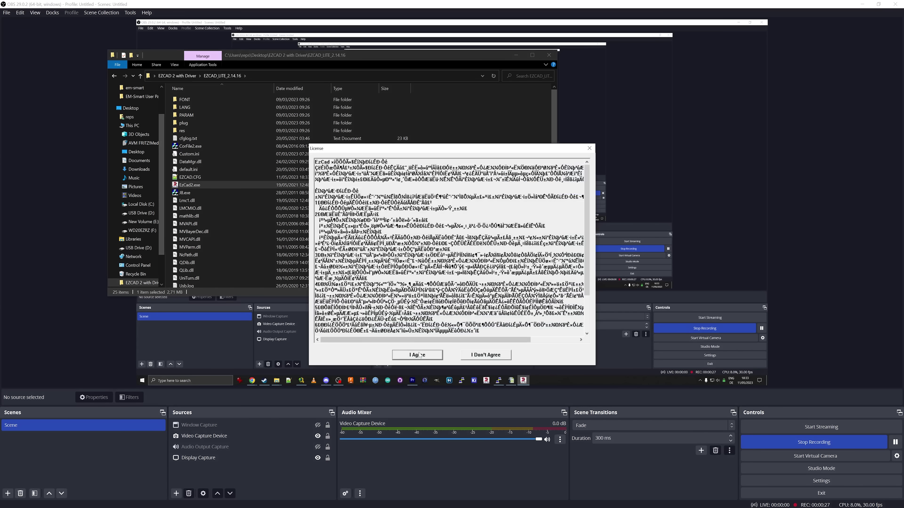
- Accept the licence agreement, dismiss the no-data warning and open the marking parameter configuration
left_click(418, 355)
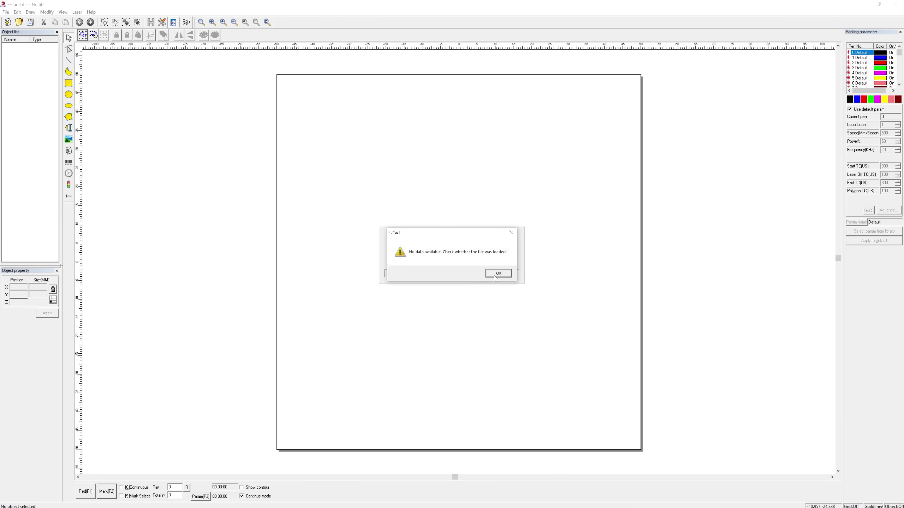
left_click(495, 276)
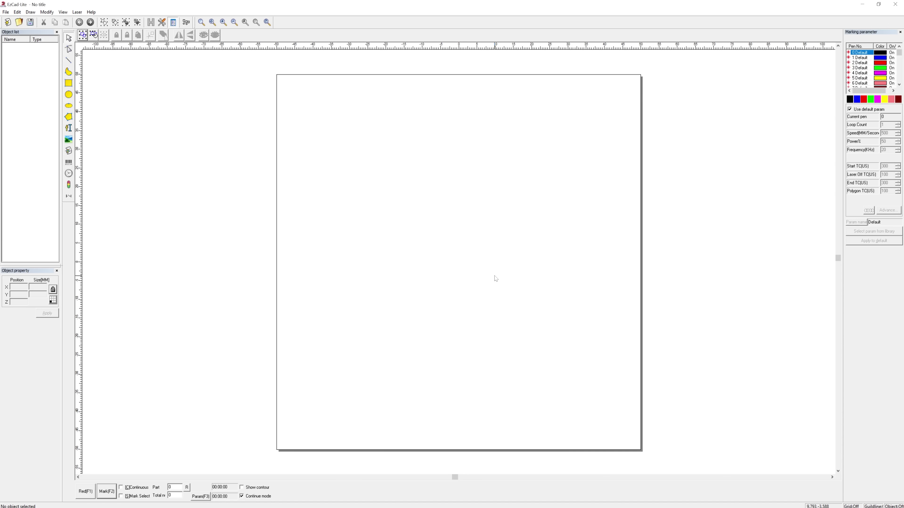
left_click(201, 496)
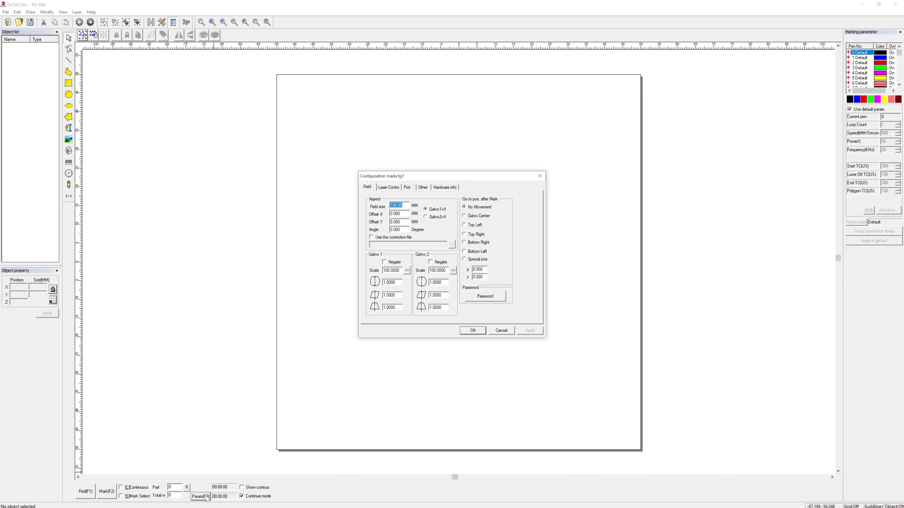
- Enable the field correction file and load SN20230403MP20BK03E.cor from the emsmart folder
left_click(388, 238)
left_click(450, 245)
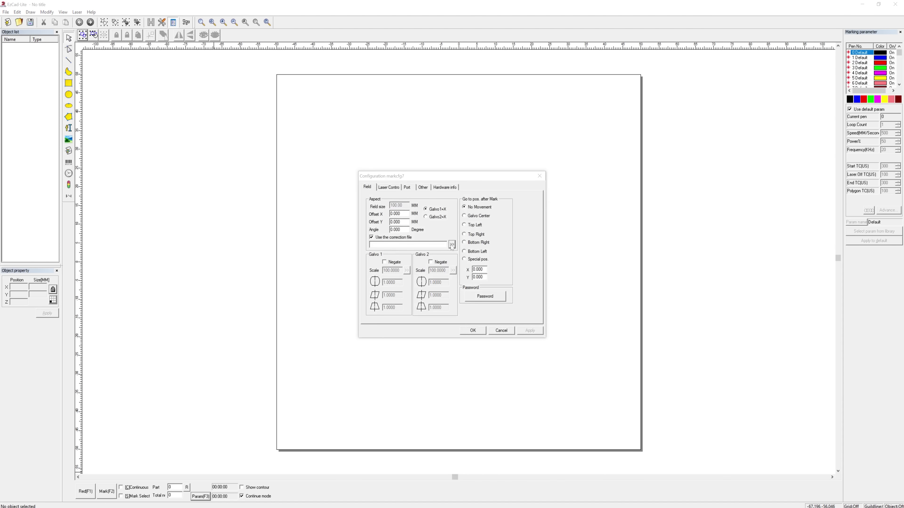
left_click(488, 221)
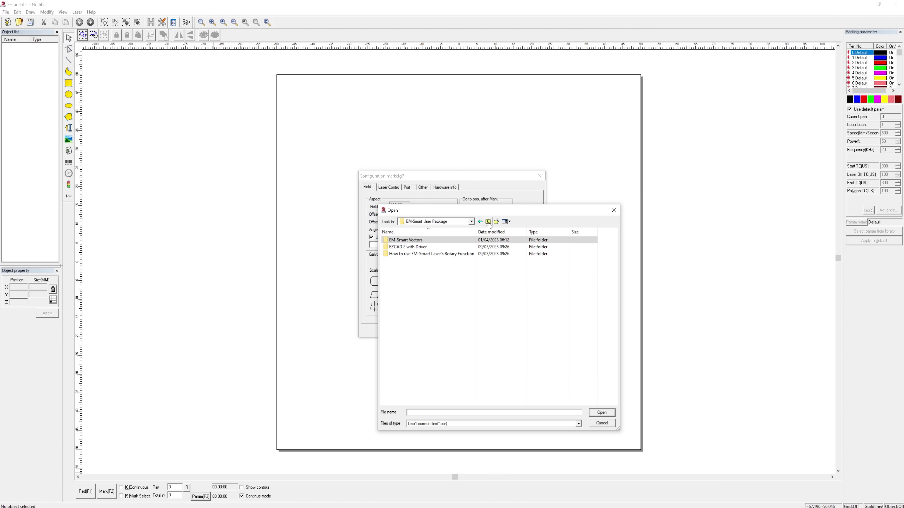
left_click(488, 222)
left_click(440, 248)
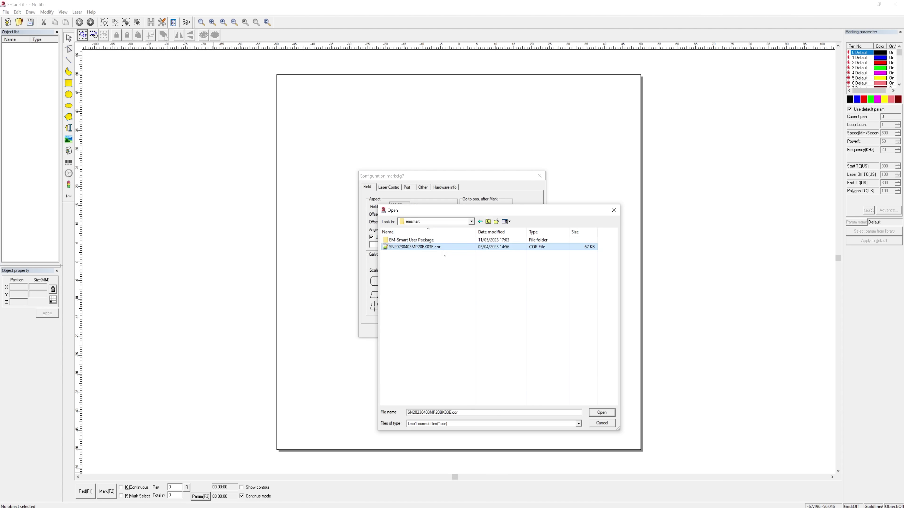
left_click(591, 412)
left_click(86, 491)
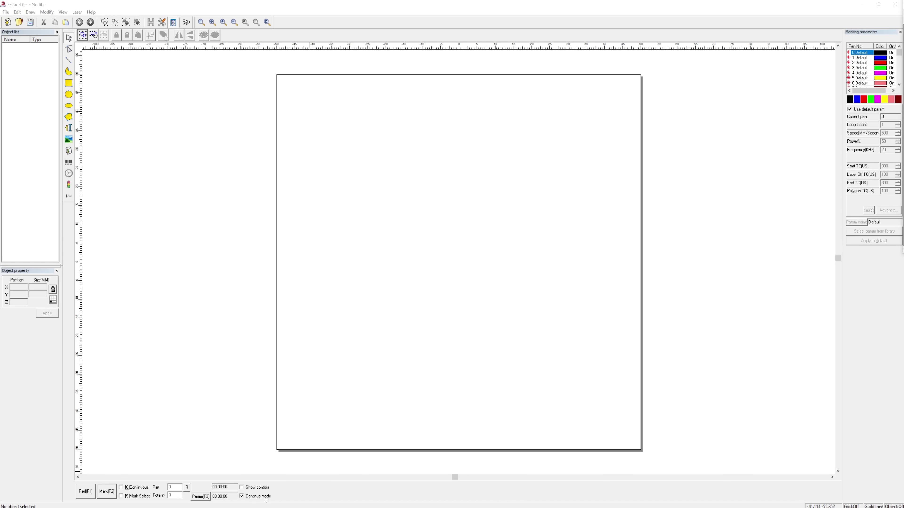
- Set the Red Light Pointer output port to 4 and the Marking output port to 5 in the configuration
left_click(200, 500)
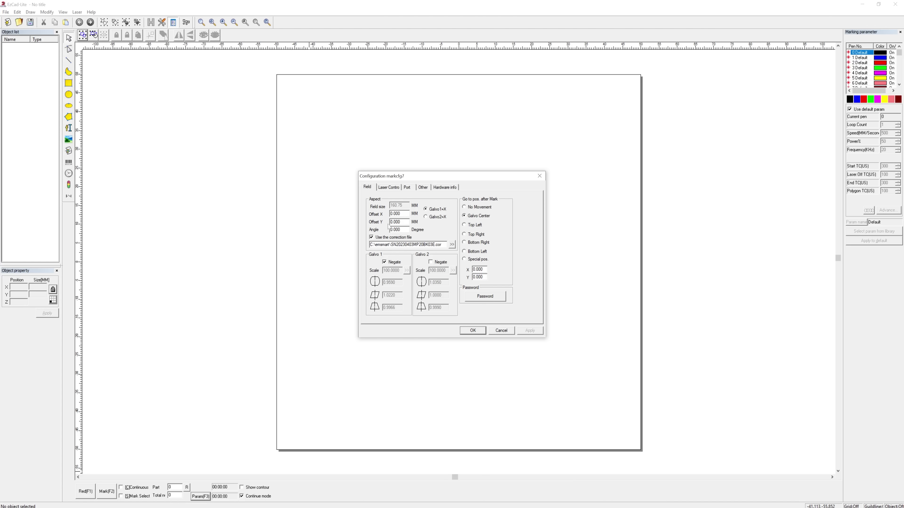
left_click(389, 187)
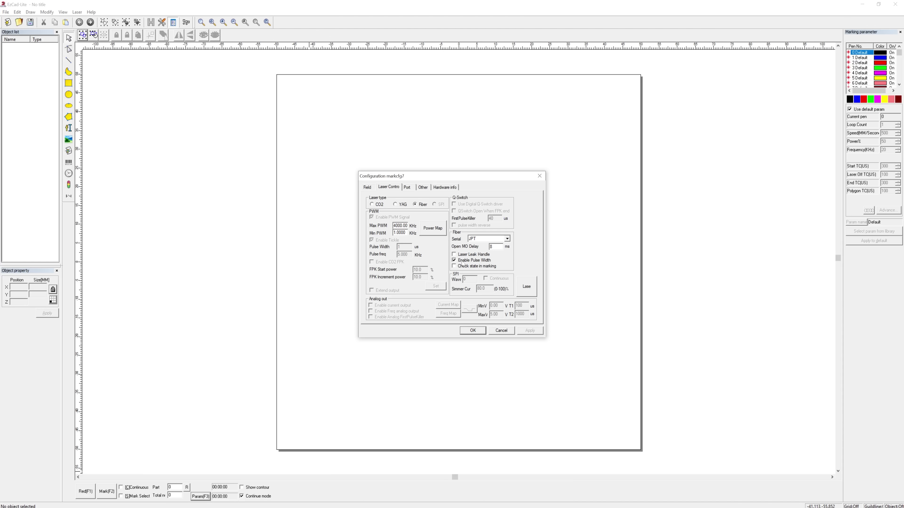
left_click(407, 188)
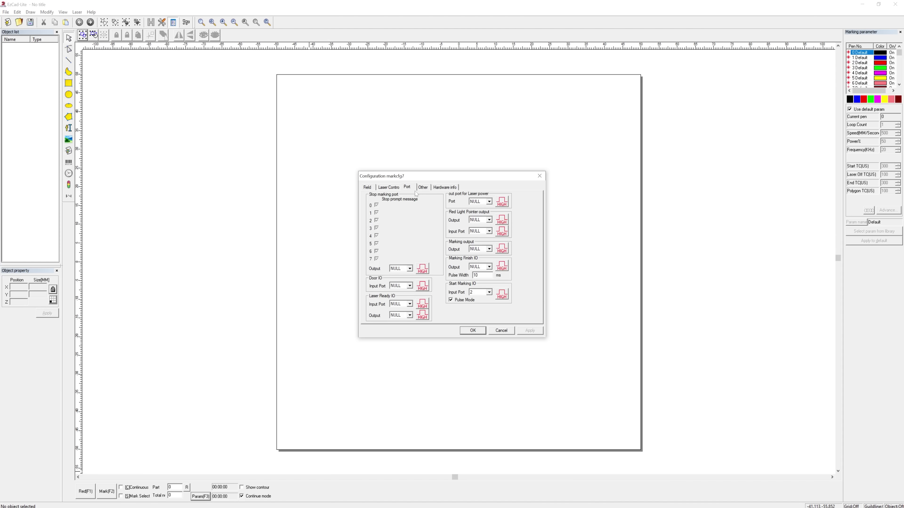
left_click(490, 221)
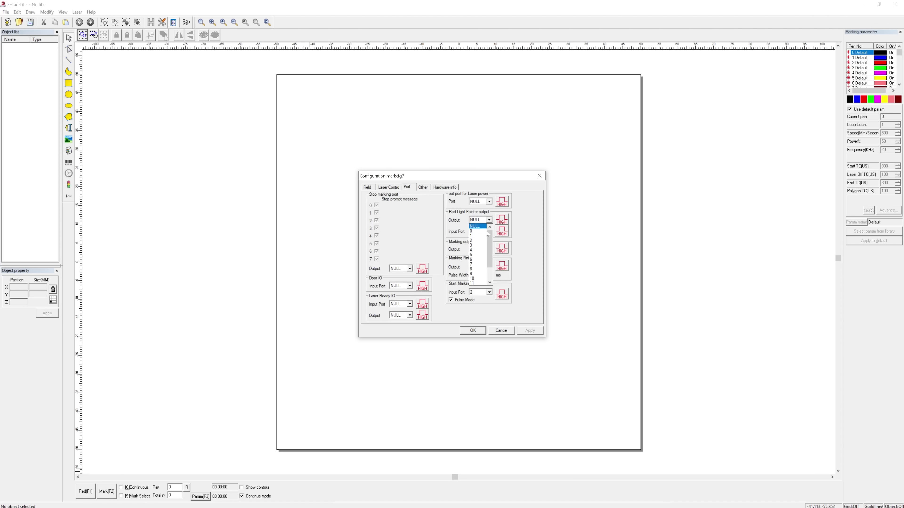
left_click(480, 250)
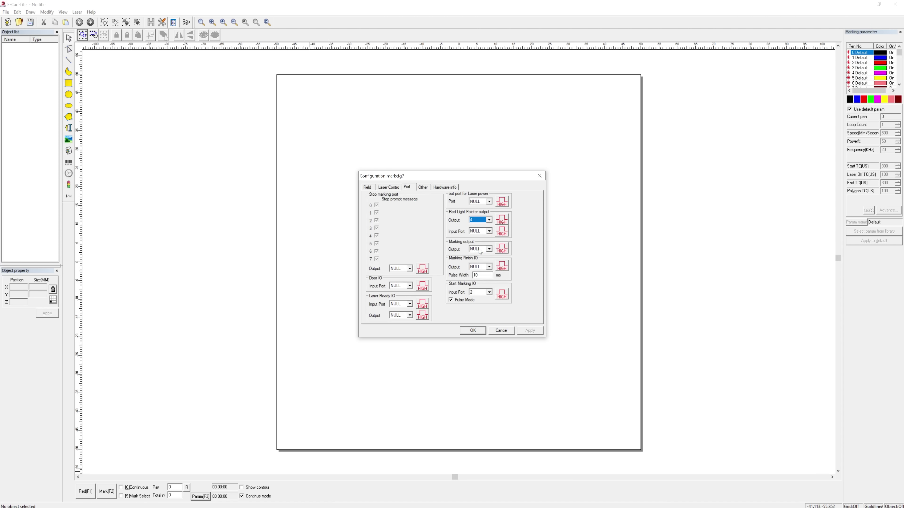
left_click(481, 250)
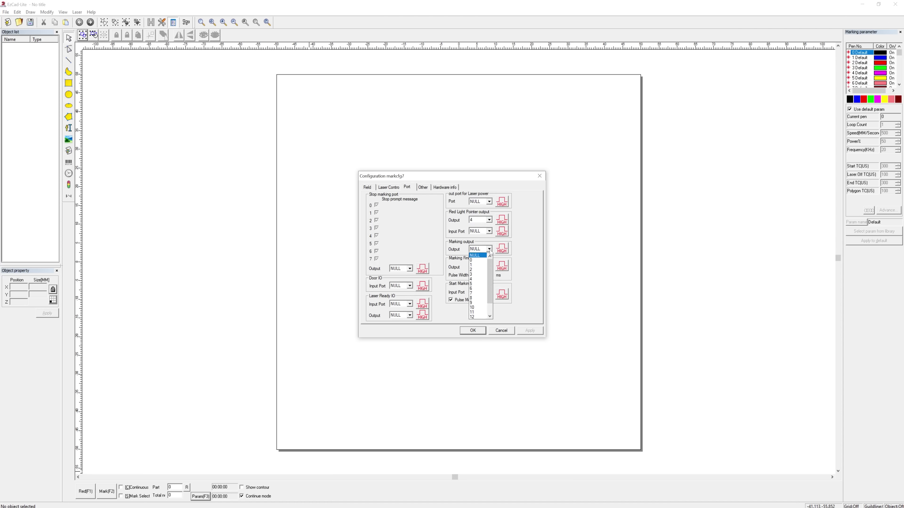
left_click(477, 284)
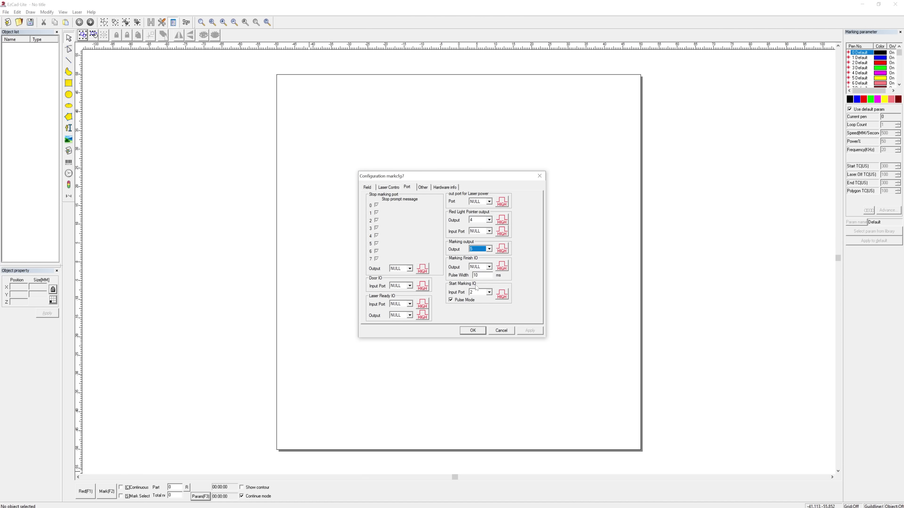
- Review the red light pointer options and the hardware information, and save the configuration
left_click(424, 188)
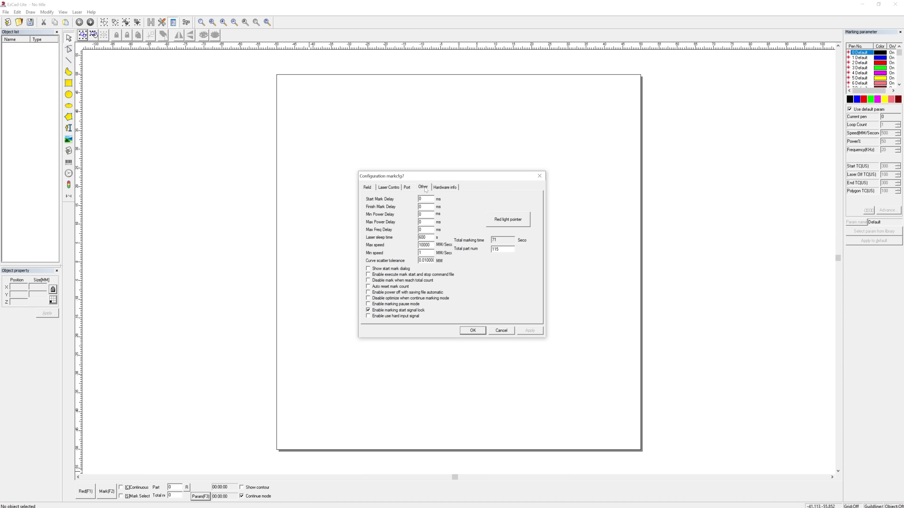
left_click(507, 221)
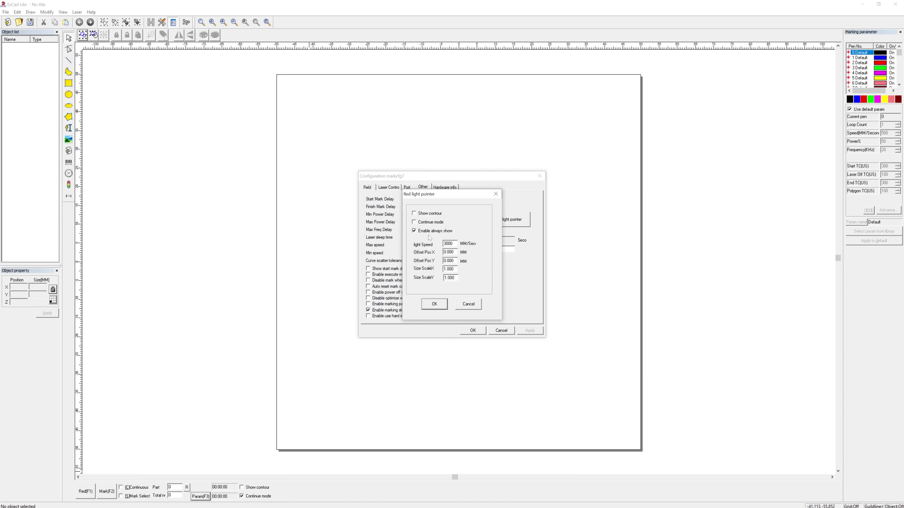
left_click(434, 304)
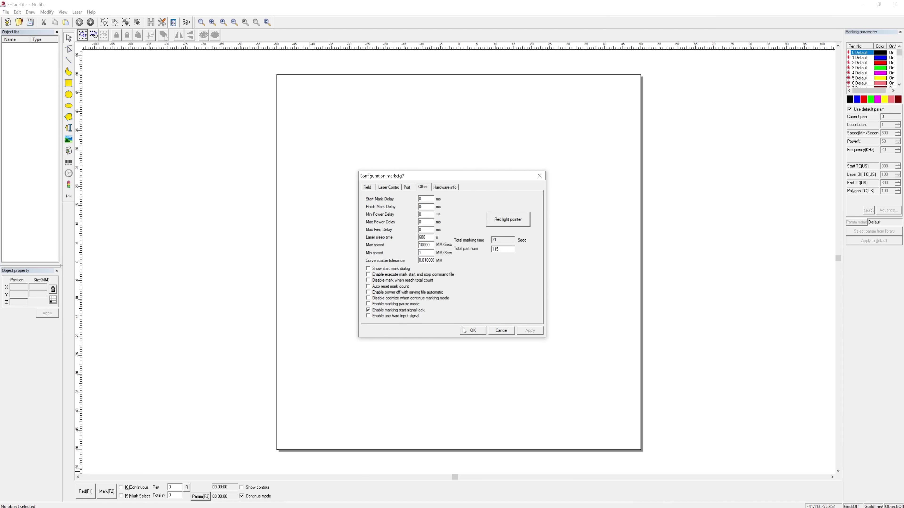
left_click(445, 188)
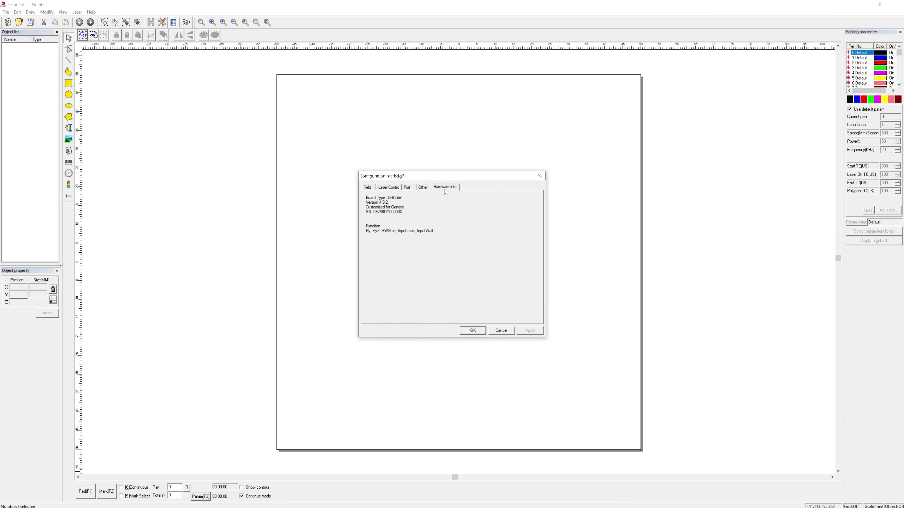
left_click(473, 331)
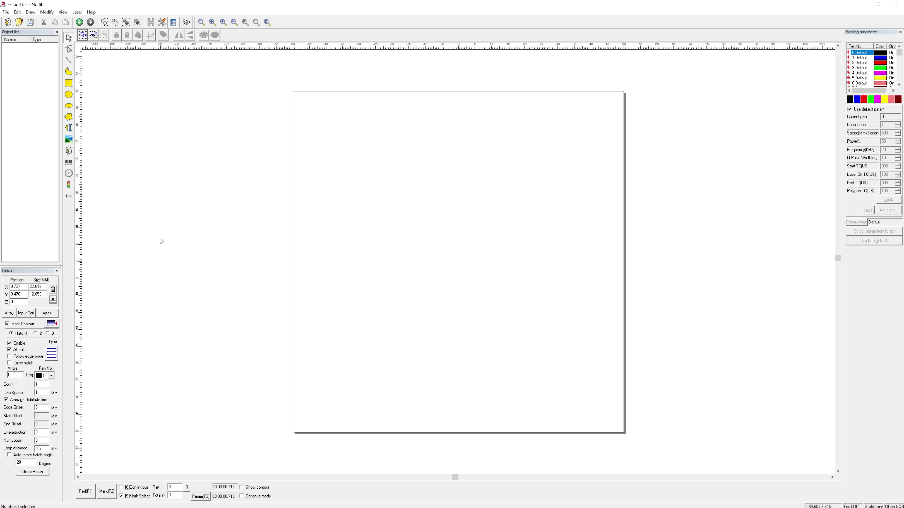
- Draw a rectangle about 29.5 × 16.3 mm near the centre of the work area and hatch it with 1 mm line space
left_click_drag(409, 222, 507, 277)
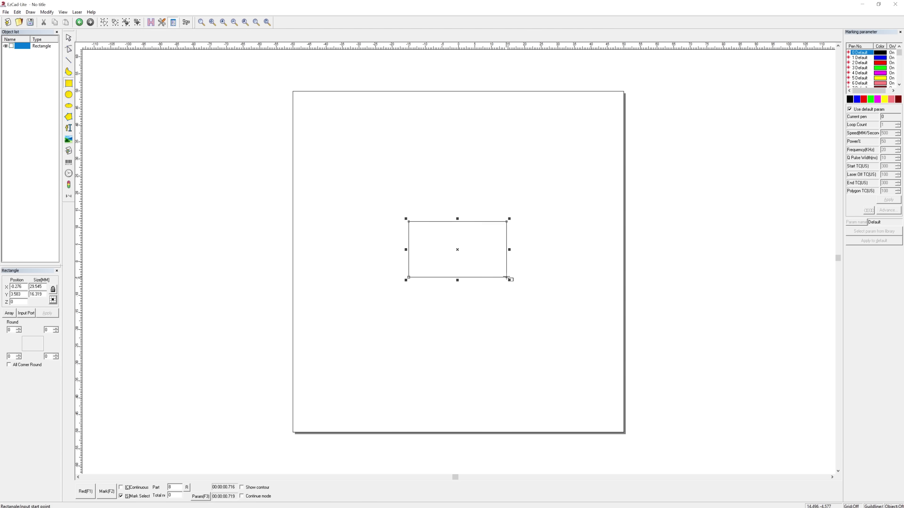
left_click(151, 22)
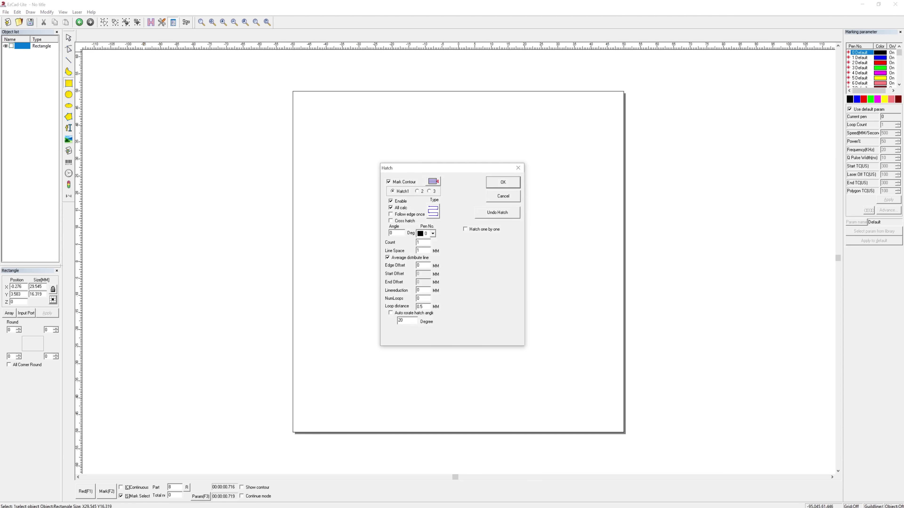
left_click(502, 184)
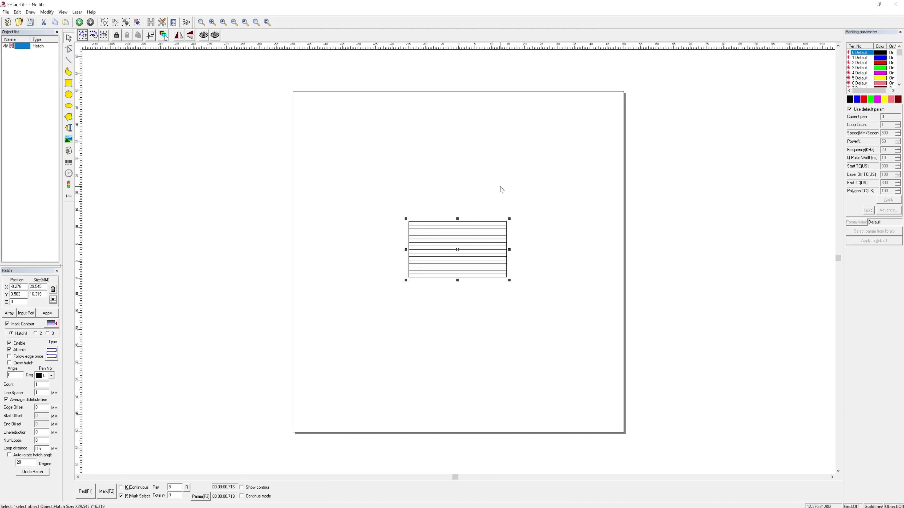
- Override the default pen parameters with a Start TC of -300 µs and mark the hatched rectangle
key("F2")
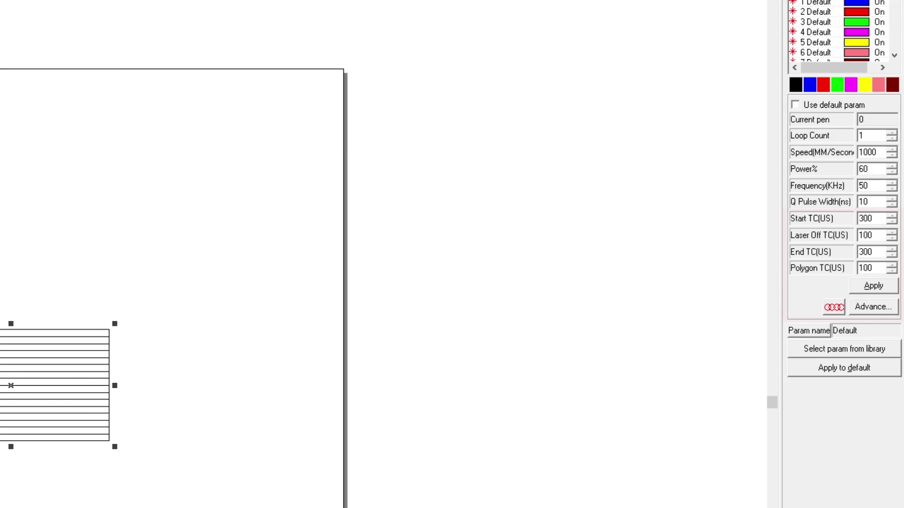
key("shift+Home")
key("BackSpace")
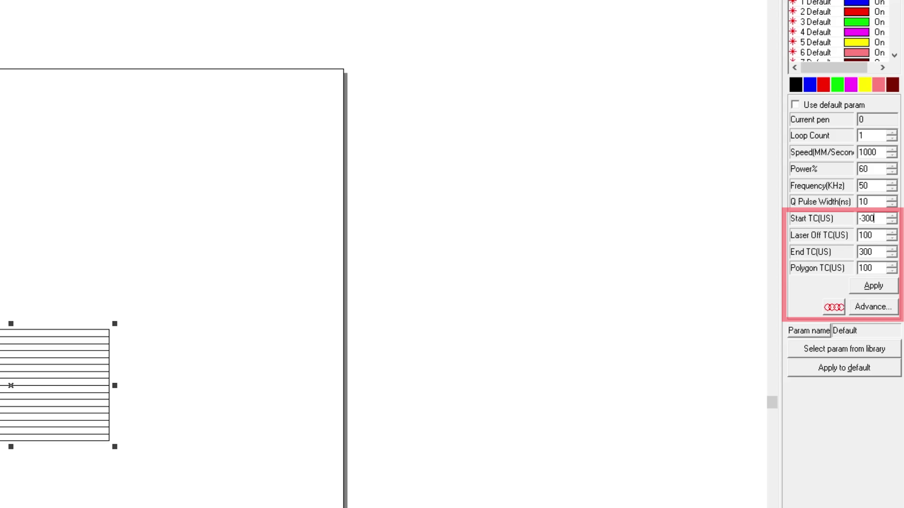
left_click(107, 492)
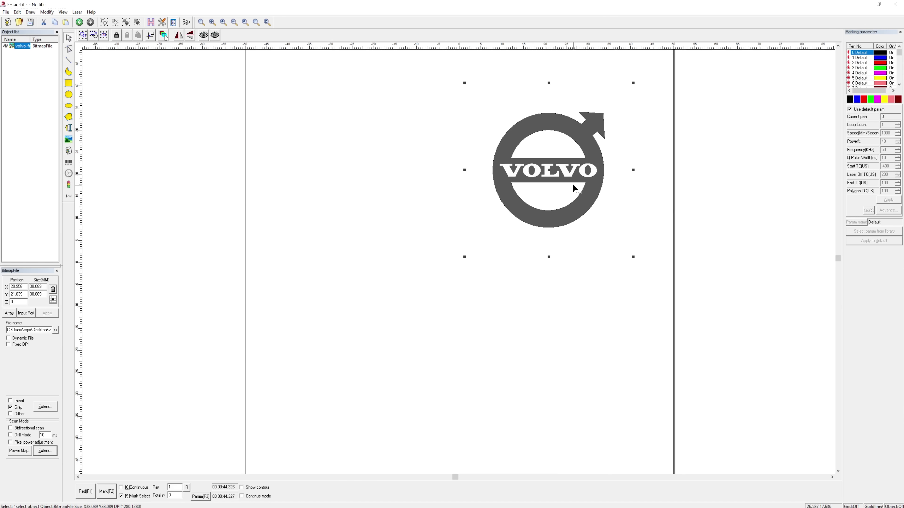
- Scale the Volvo logo bitmap down to about 23.4 mm square and centre it at the origin
left_click_drag(574, 188, 568, 173)
left_click(697, 146)
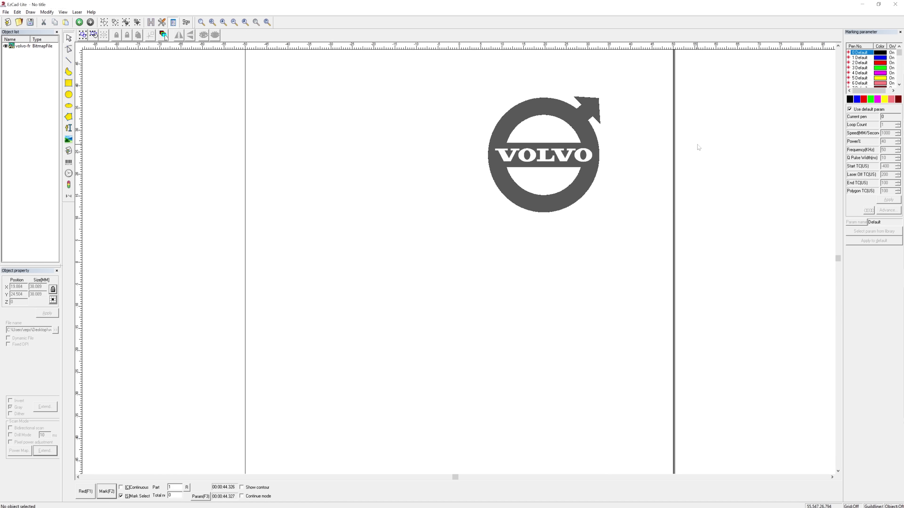
left_click(584, 143)
left_click_drag(584, 143, 574, 139)
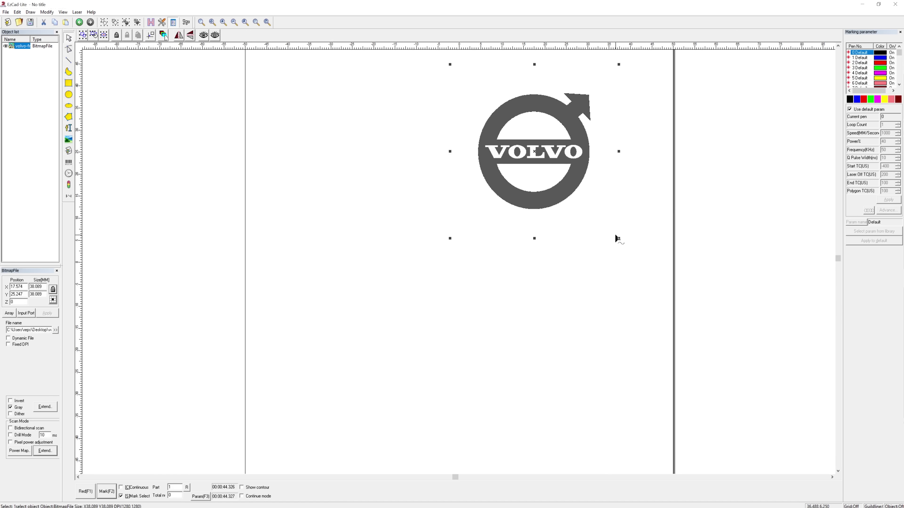
left_click_drag(618, 238, 556, 173)
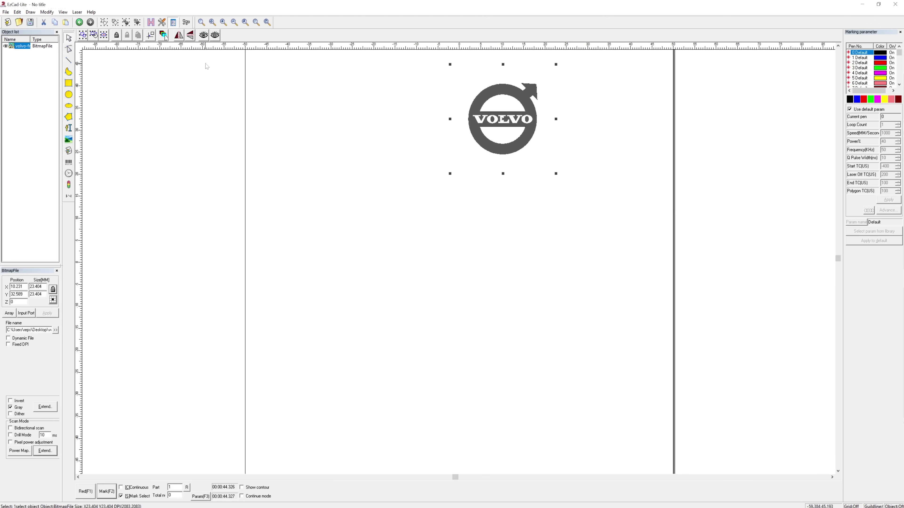
left_click(152, 37)
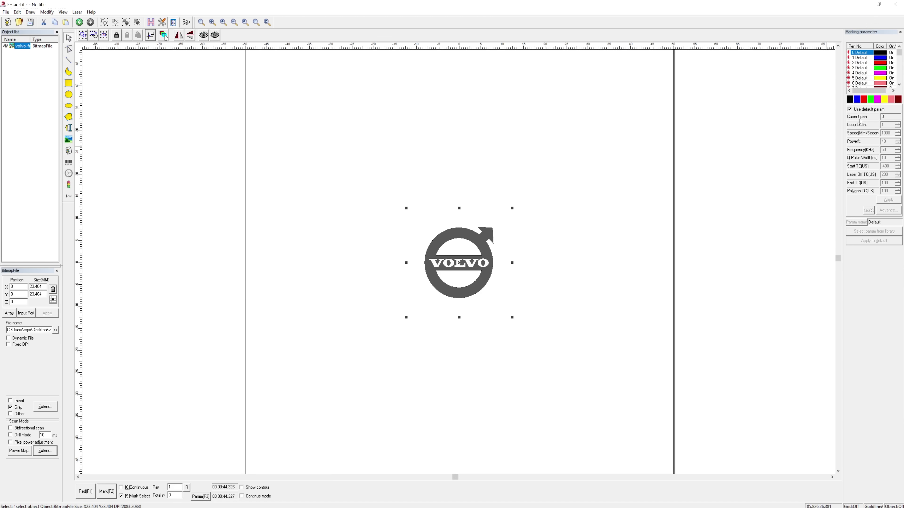
- Override the default pen parameters with 70% power and 100 ns Q pulse width, and mark the Volvo logo after a red light contour preview
left_click(863, 110)
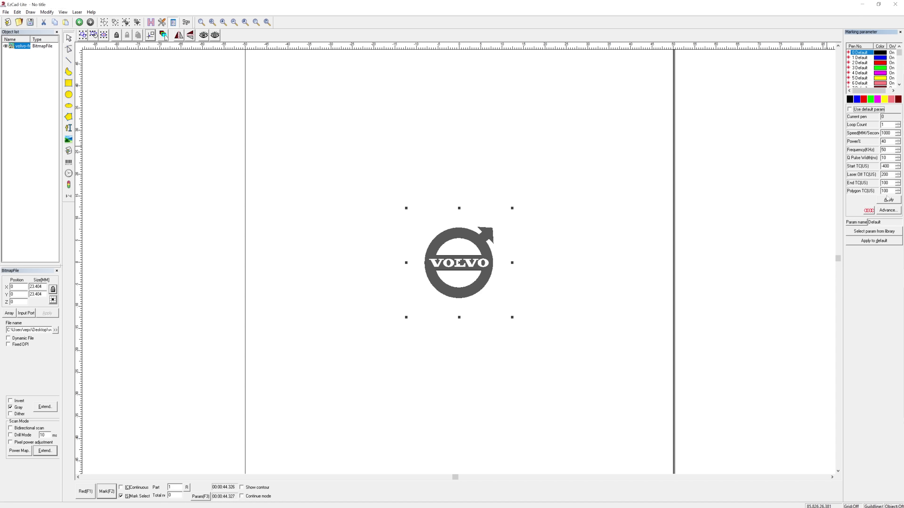
left_click(886, 141)
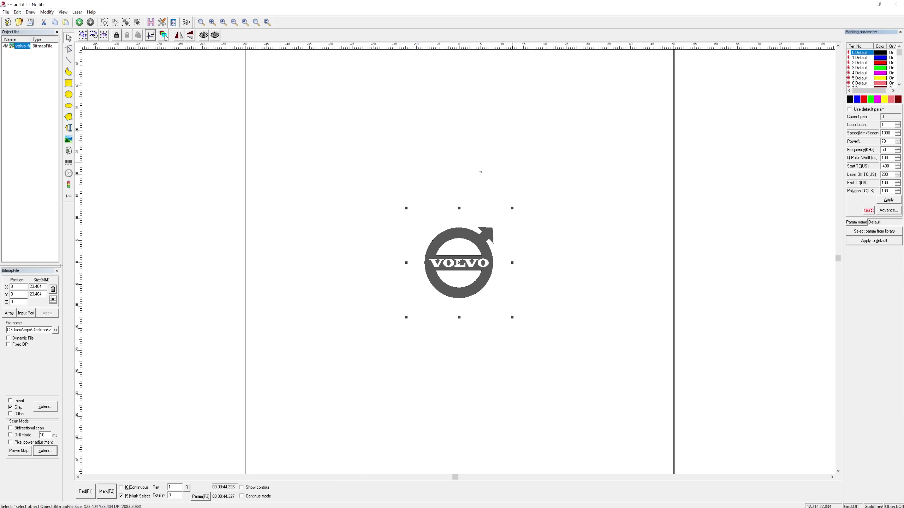
left_click(83, 492)
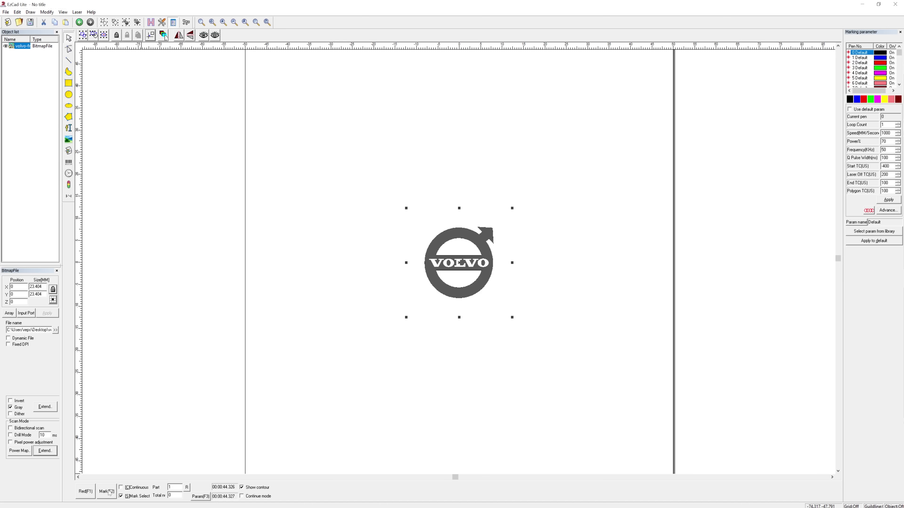
left_click(106, 491)
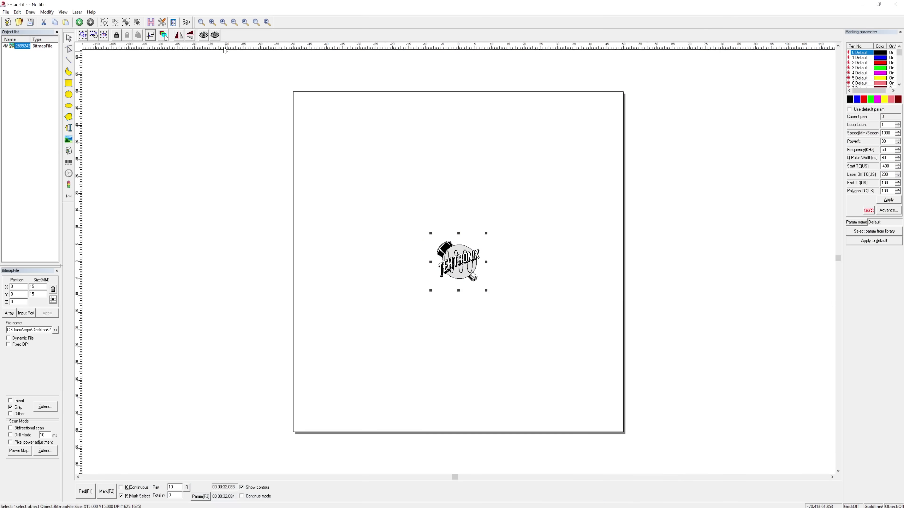
- Resize the Tektronix bitmap to 10 × 10 mm
left_click(34, 287)
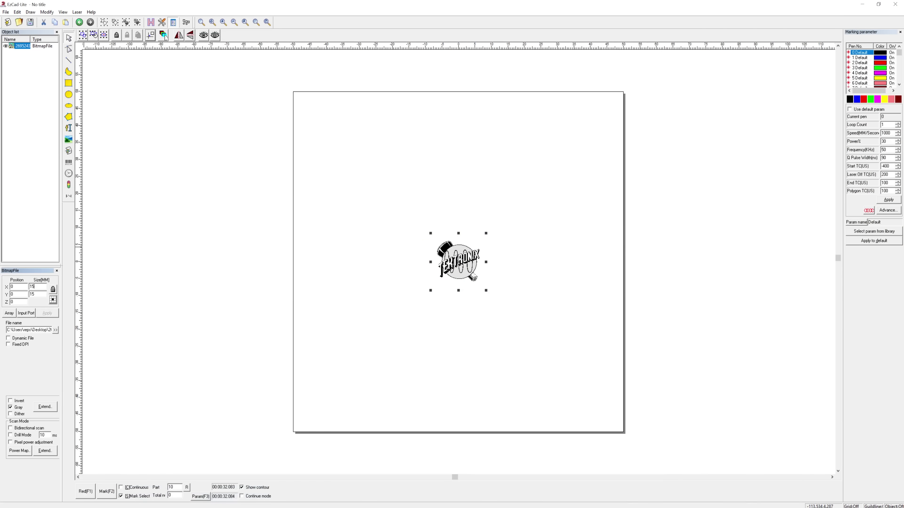
key("Tab")
left_click(52, 316)
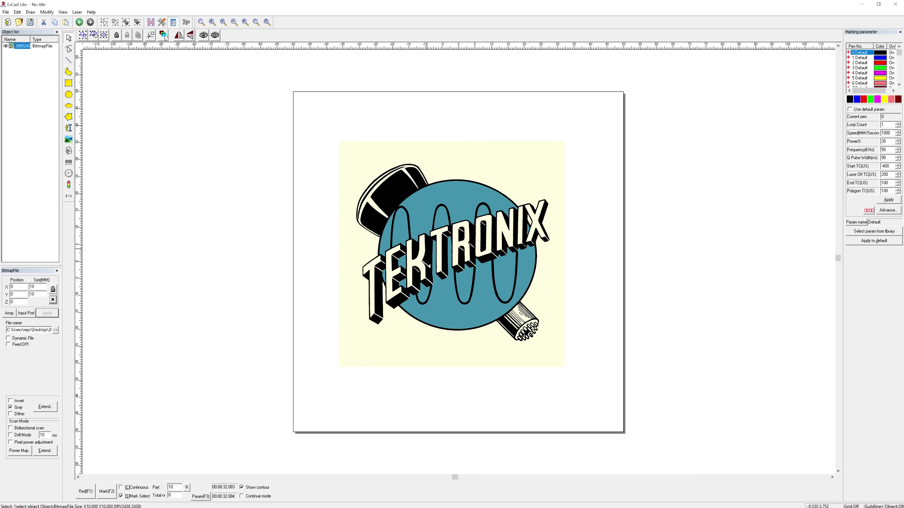
- Review the brightness, contrast and Lighten adjustments of the Tektronix bitmap without changing them
left_click(165, 37)
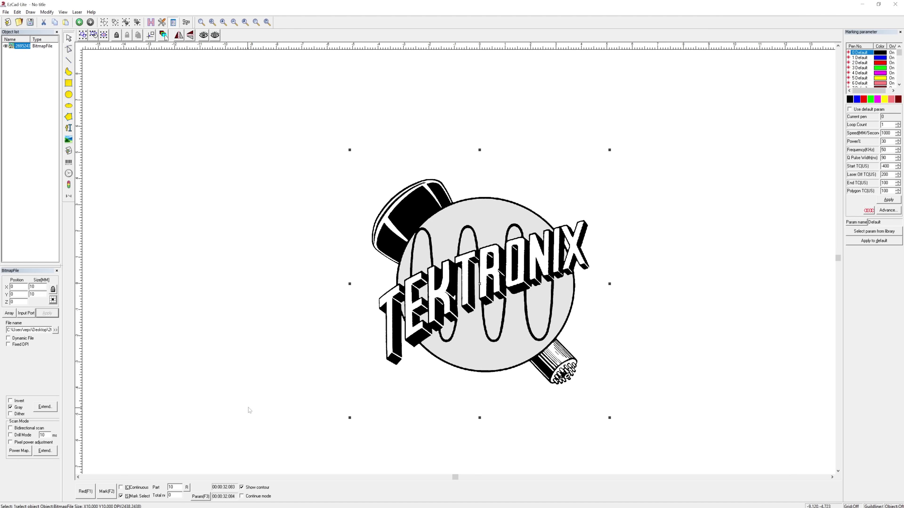
left_click(45, 407)
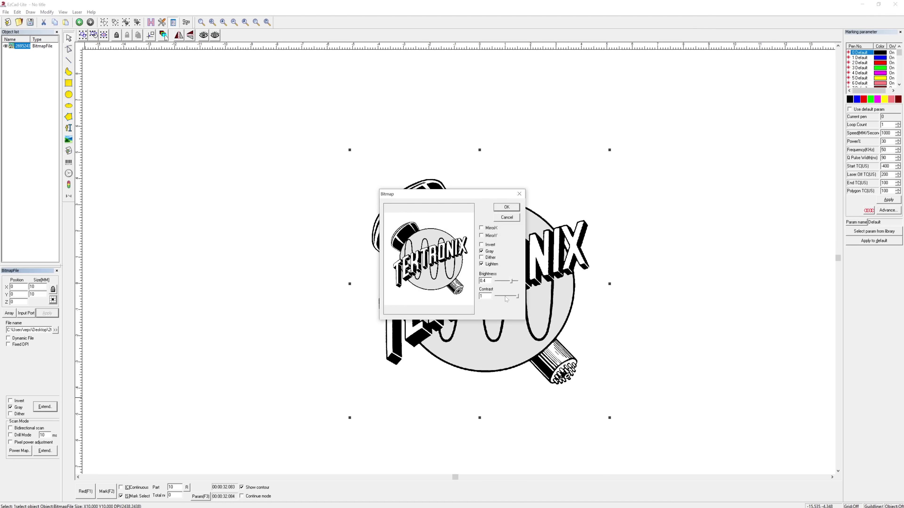
left_click(507, 218)
- Review the Tektronix bitmap's extended scan options, including the low gray point setting and the gray-to-power curve
left_click(48, 452)
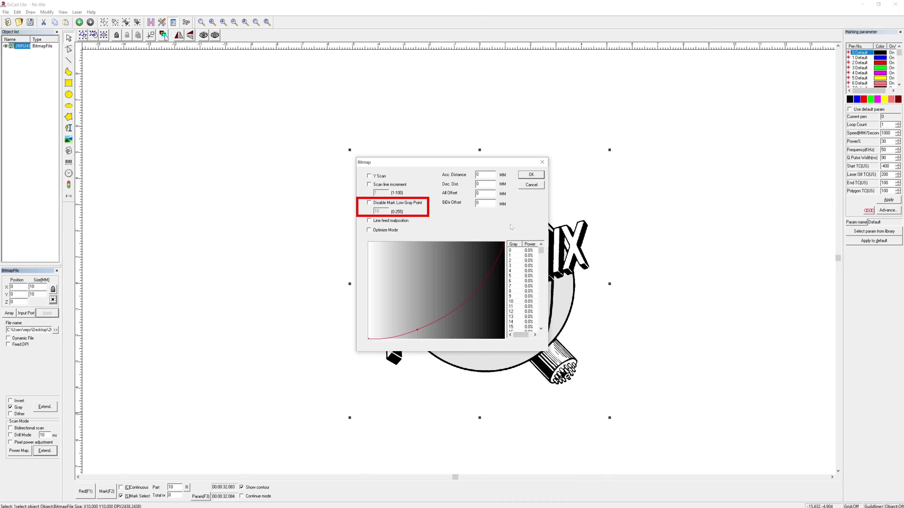
left_click(531, 178)
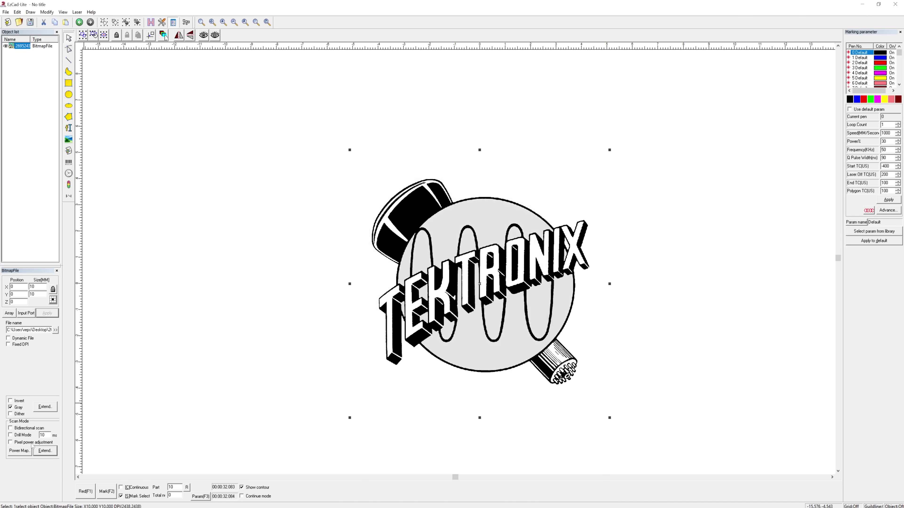
left_click(29, 450)
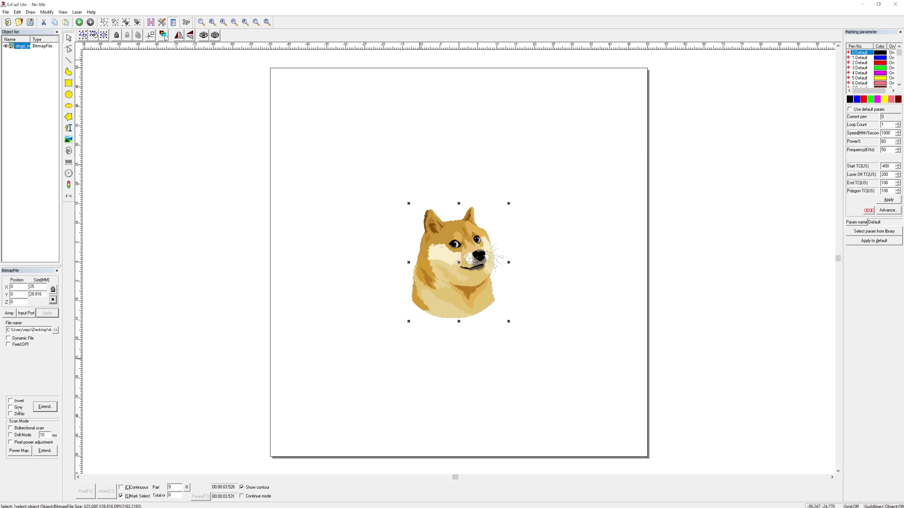
- Convert the dog bitmap to grayscale, apply the change, and inspect the gray shading of its face up close
left_click(11, 407)
left_click(50, 314)
scroll(594, 259, "down", 1)
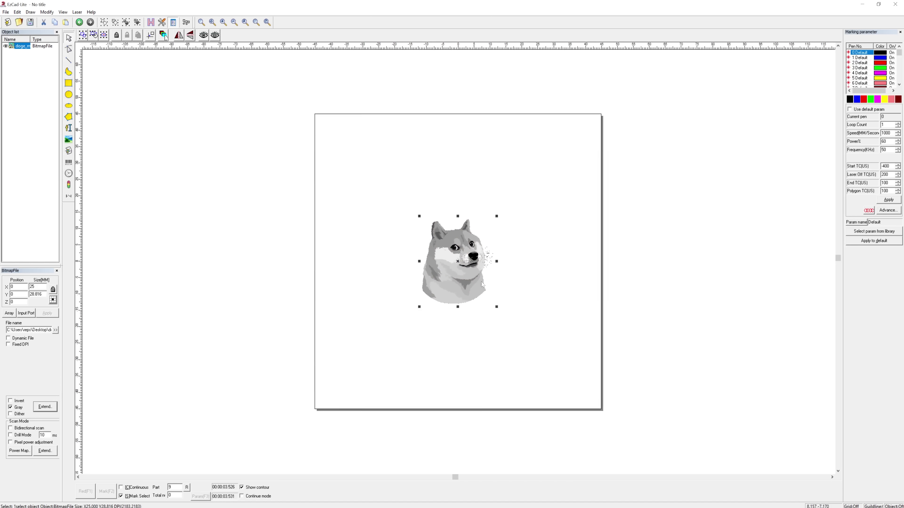
scroll(594, 259, "up", 3)
scroll(593, 259, "up", 3)
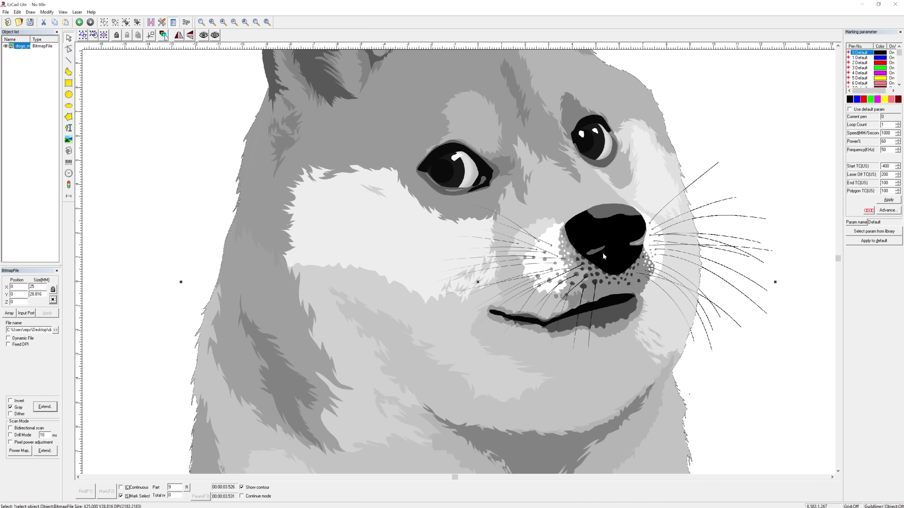
scroll(604, 256, "down", 2)
scroll(604, 257, "up", 1)
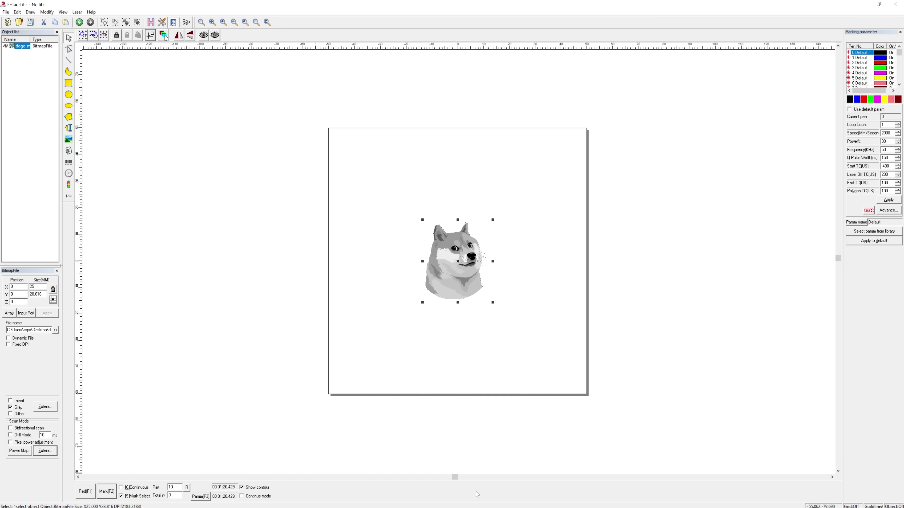
- Enable dithering on the grayscale dog bitmap
left_click(20, 415)
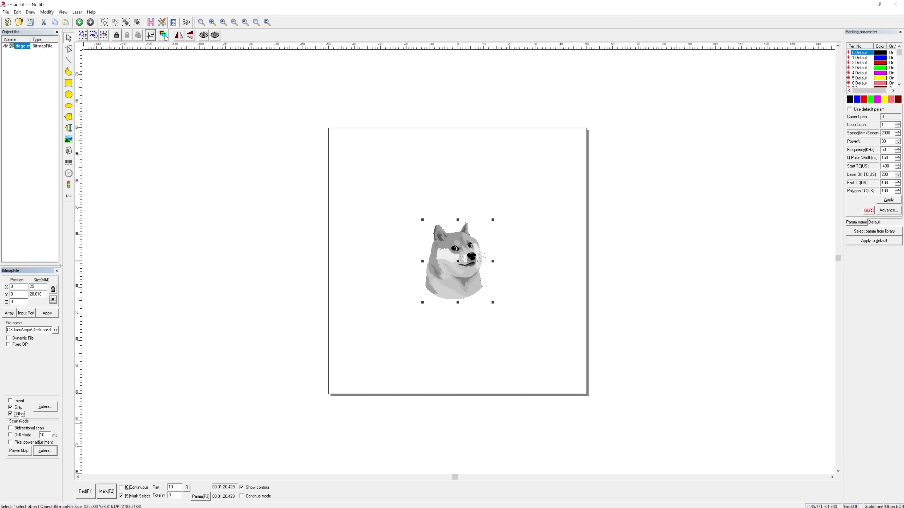